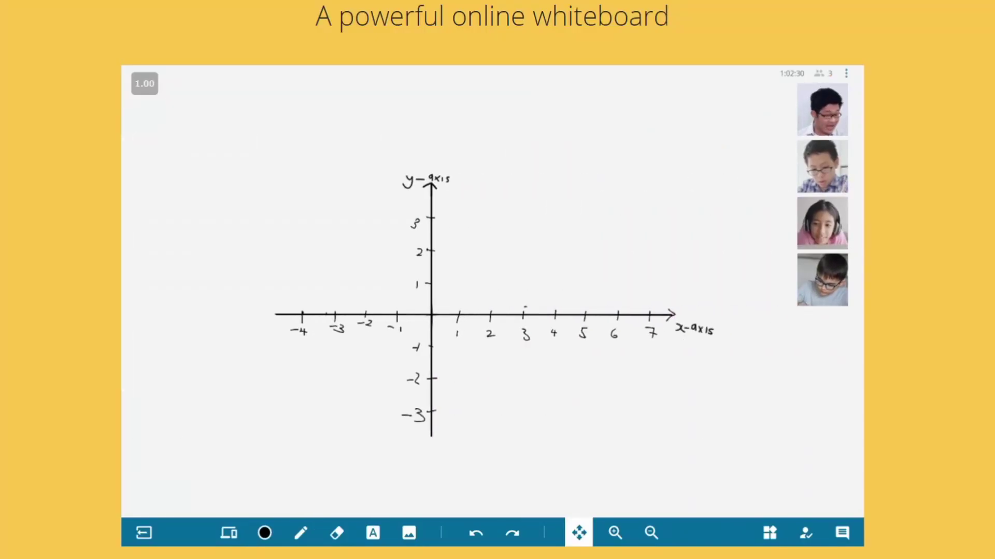
Handwrite the origin label (0,0) just below where the hand-drawn axes cross.
{"action": "left_click_drag", "start_coordinate": [368, 339], "coordinate": [398, 336]}
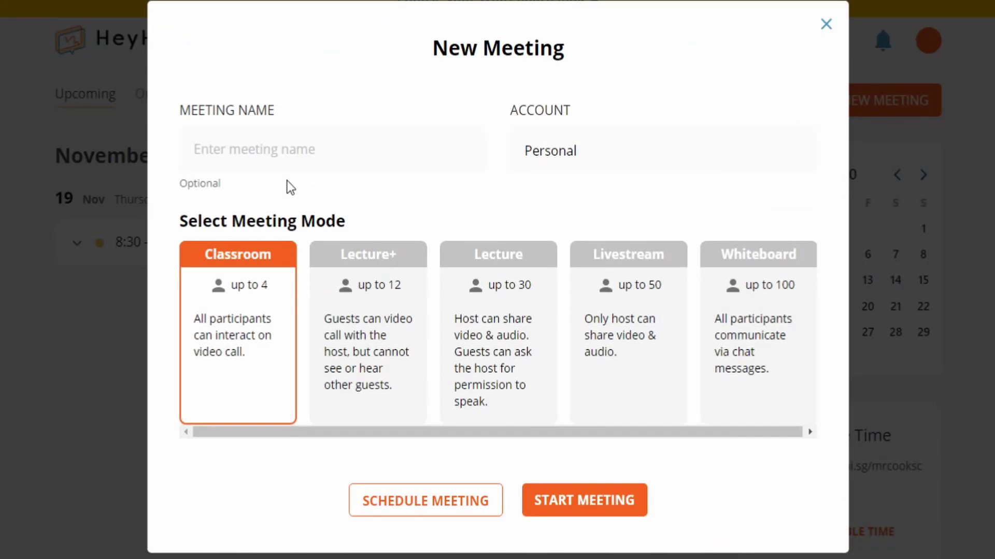
Enter 'Mr. Cook's Corner' as the new meeting's name.
{"action": "type", "text": "Mr. Cook's Corner"}
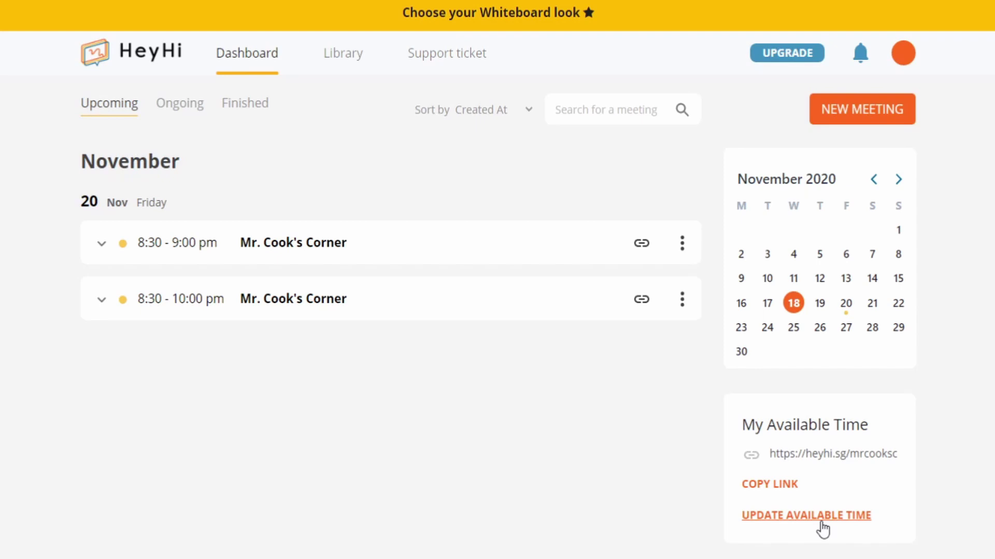
Bring up the booking calendar of session slots for Fri, Nov 20, 2020.
{"action": "left_click", "coordinate": [821, 518]}
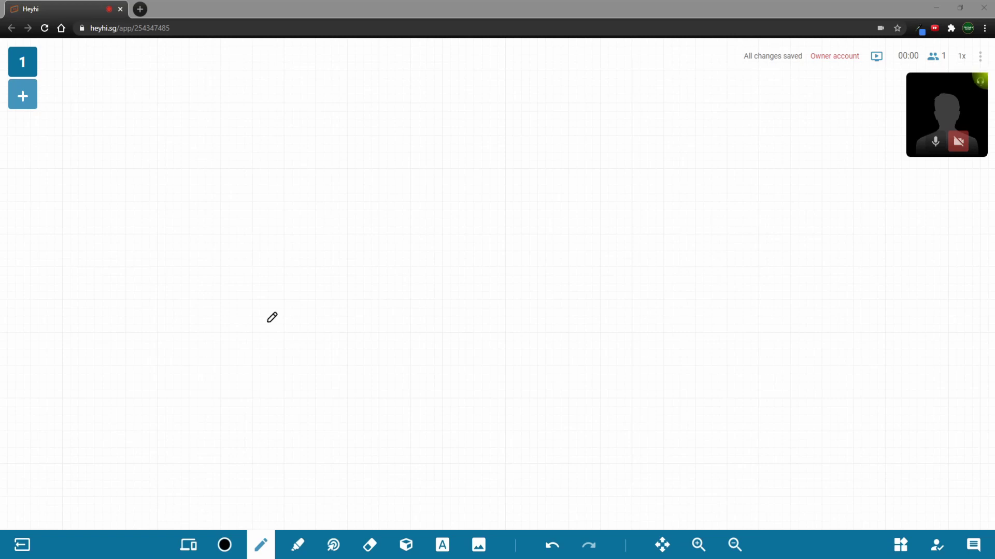
Draw a freehand pen line across the board, then try the highlighter and laser pointer.
{"action": "left_click_drag", "start_coordinate": [267, 322], "coordinate": [460, 301]}
{"action": "left_click", "coordinate": [230, 552]}
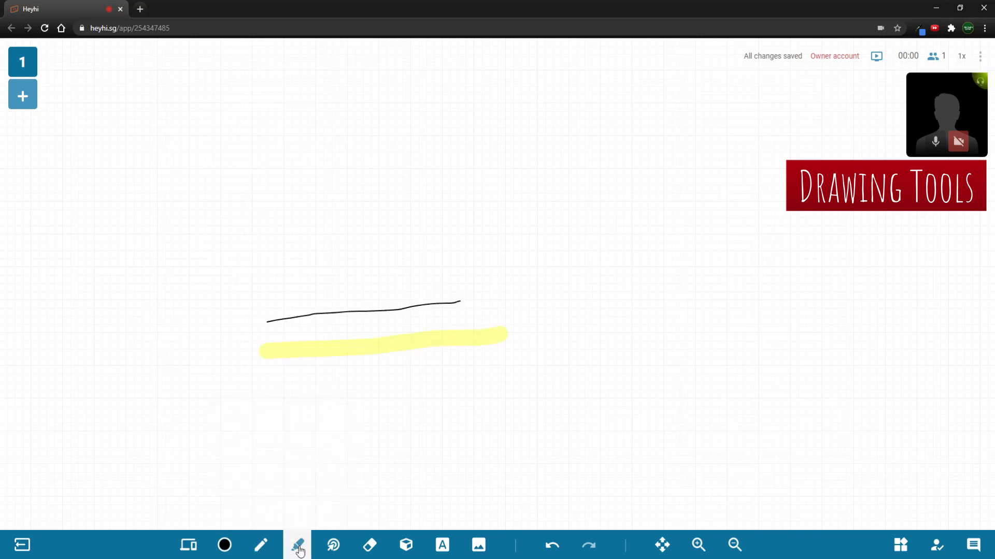
{"action": "left_click", "coordinate": [333, 545]}
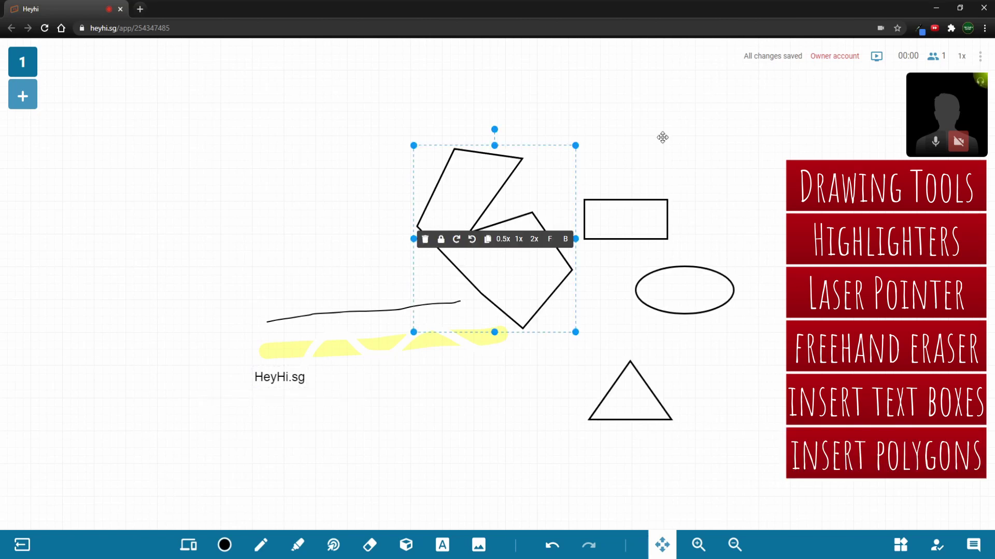
Resize the rectangle, rotate it to an angle, then delete it.
{"action": "left_click", "coordinate": [651, 225]}
{"action": "mouse_move", "coordinate": [668, 200]}
{"action": "left_mouse_down"}
{"action": "mouse_move", "coordinate": [658, 204]}
{"action": "mouse_move", "coordinate": [738, 134]}
{"action": "left_mouse_up"}
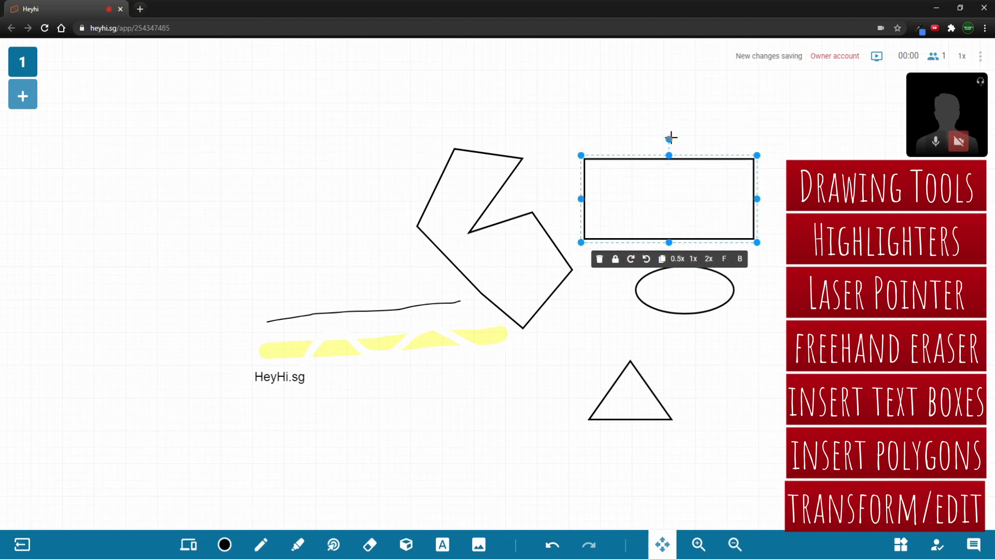
{"action": "left_click_drag", "start_coordinate": [668, 139], "coordinate": [651, 150]}
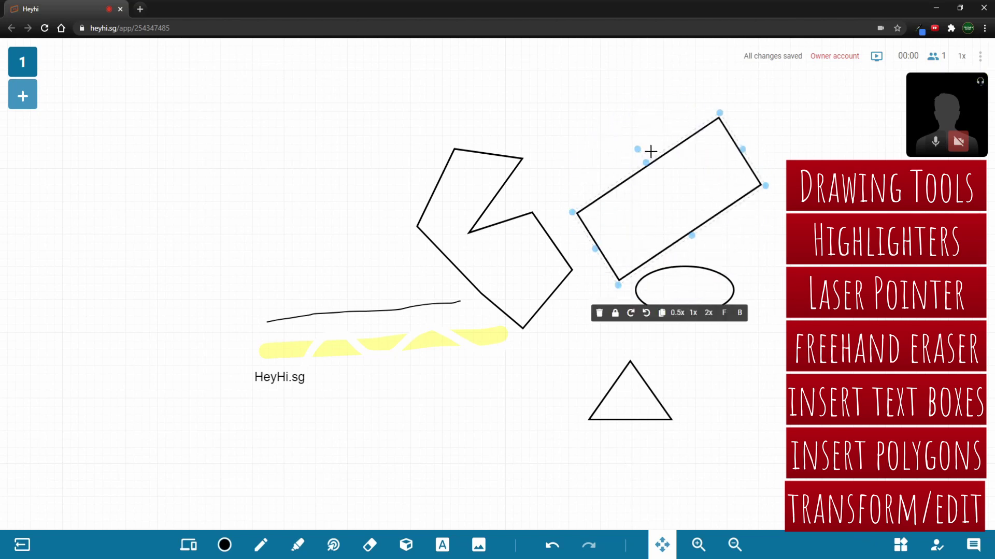
{"action": "left_click", "coordinate": [599, 313]}
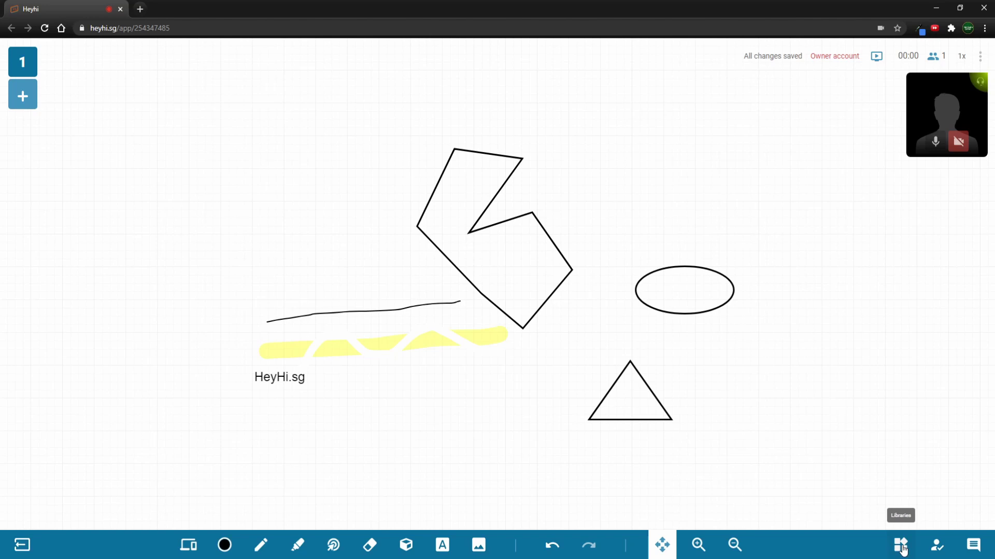
Place the library chalkboard image left of the polygon, close the Library, then open chat.
{"action": "left_click", "coordinate": [901, 547]}
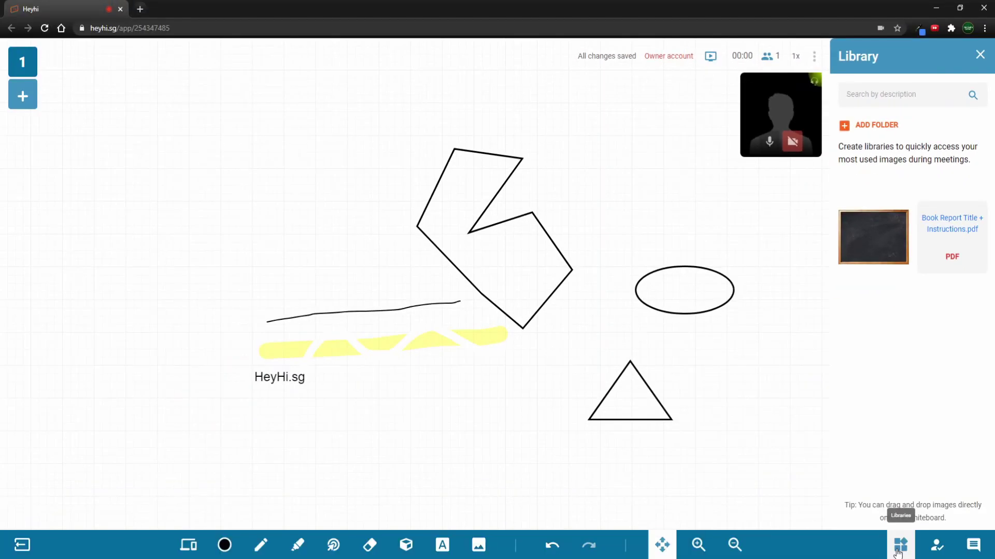
{"action": "left_click_drag", "start_coordinate": [860, 242], "coordinate": [275, 197]}
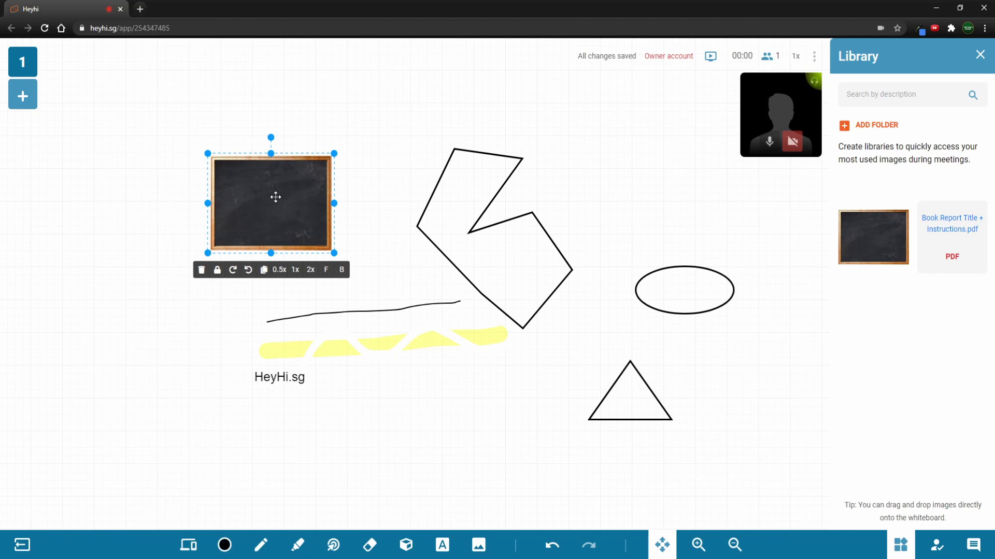
{"action": "left_click", "coordinate": [980, 55]}
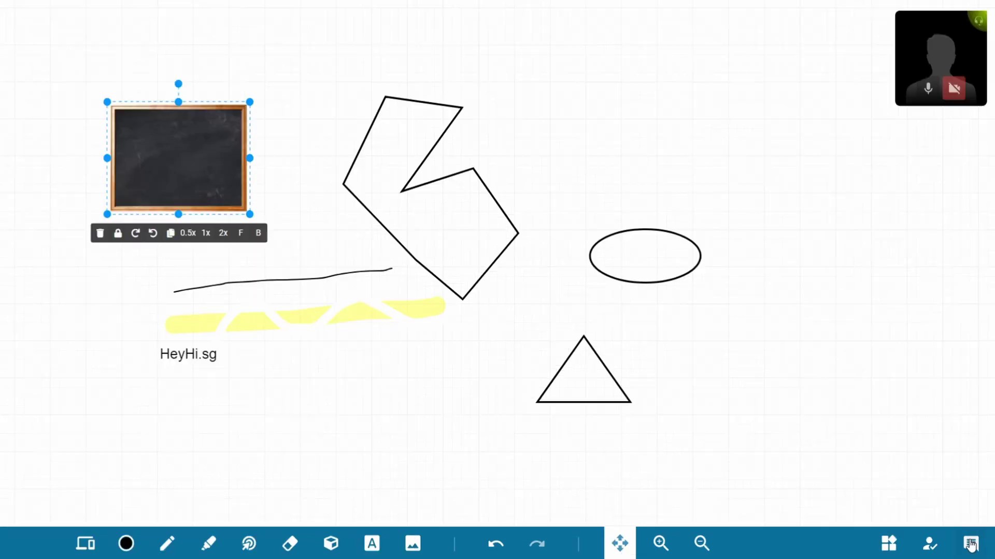
{"action": "left_click", "coordinate": [948, 531]}
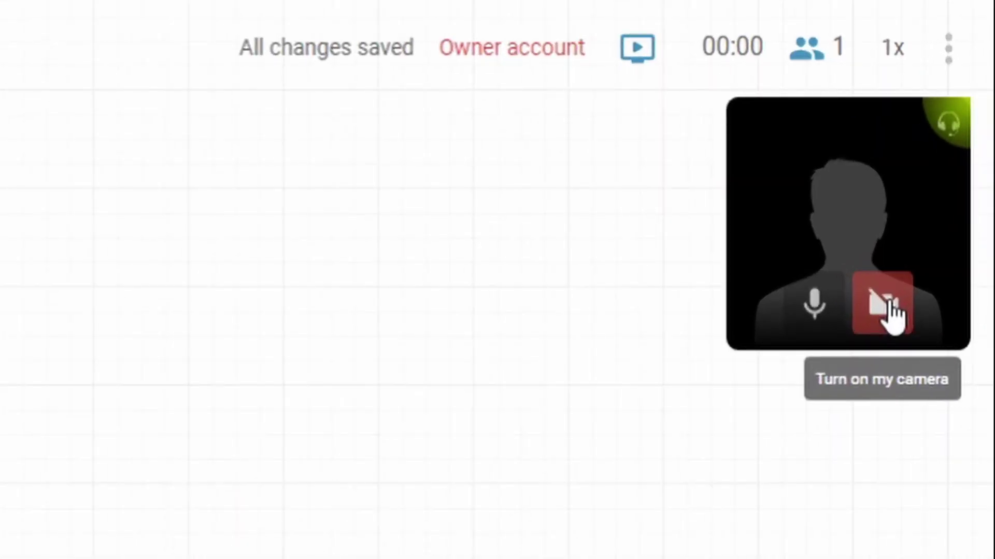
{"action": "left_click", "coordinate": [891, 311]}
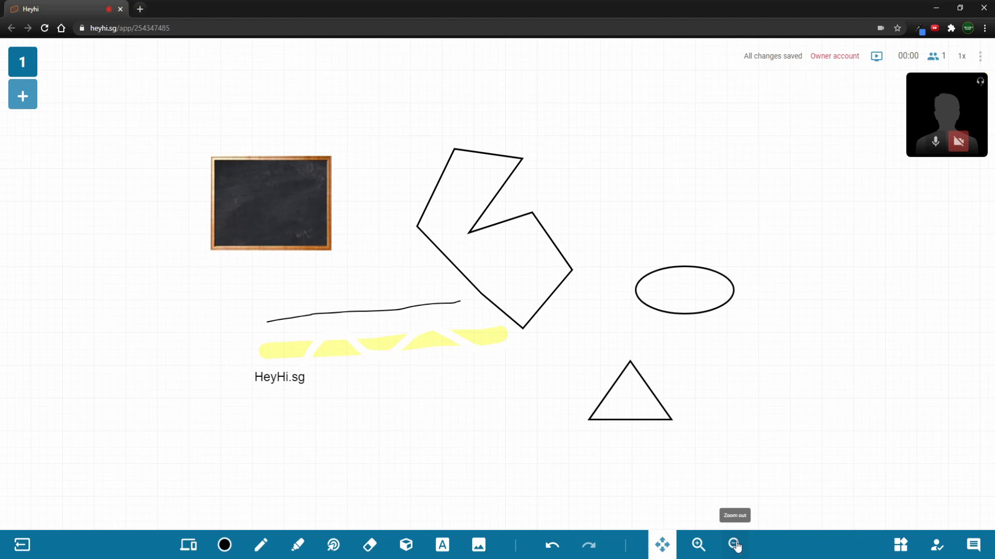
Zoom out, draw a large oval around all drawings, then zoom back in and pan.
{"action": "left_click", "coordinate": [735, 545]}
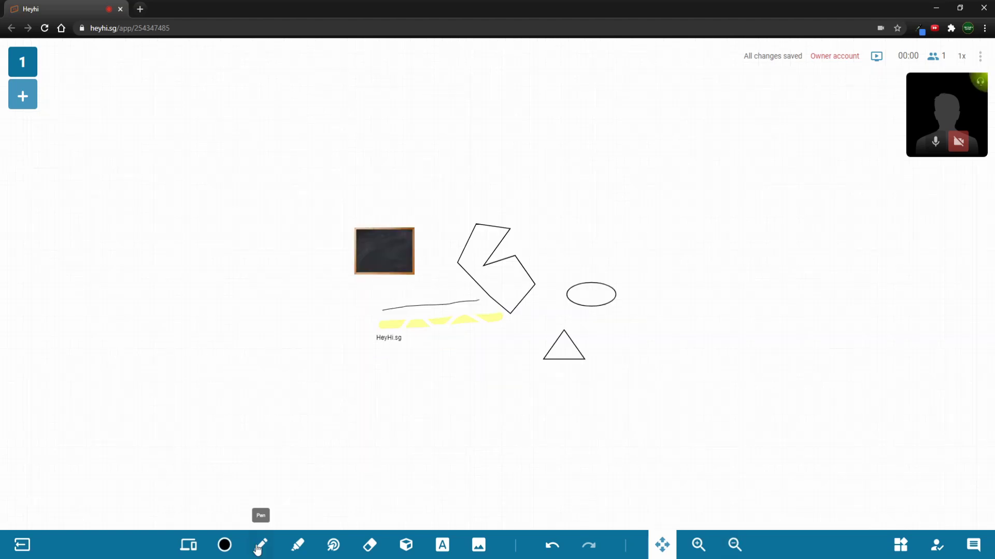
{"action": "left_click_drag", "start_coordinate": [305, 176], "coordinate": [661, 409]}
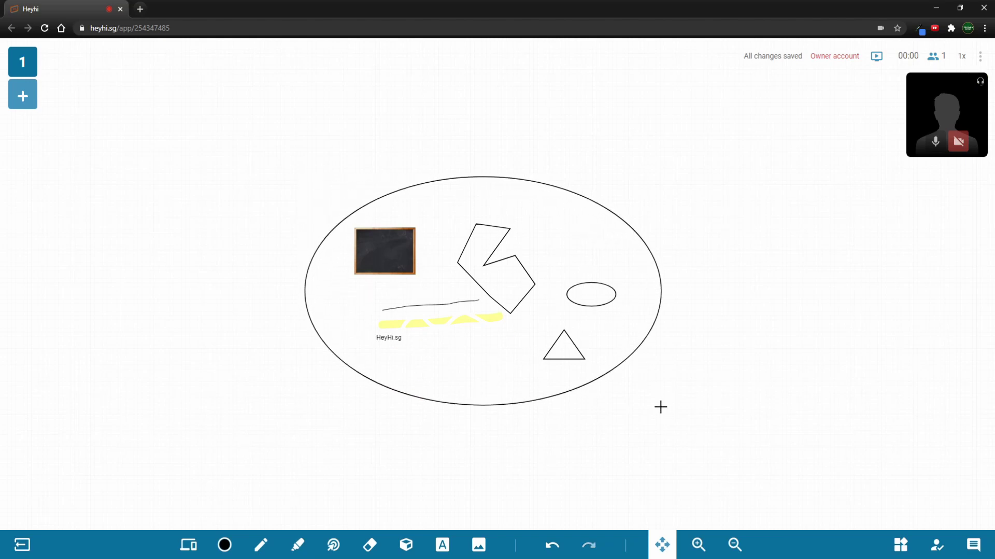
{"action": "left_click", "coordinate": [699, 545]}
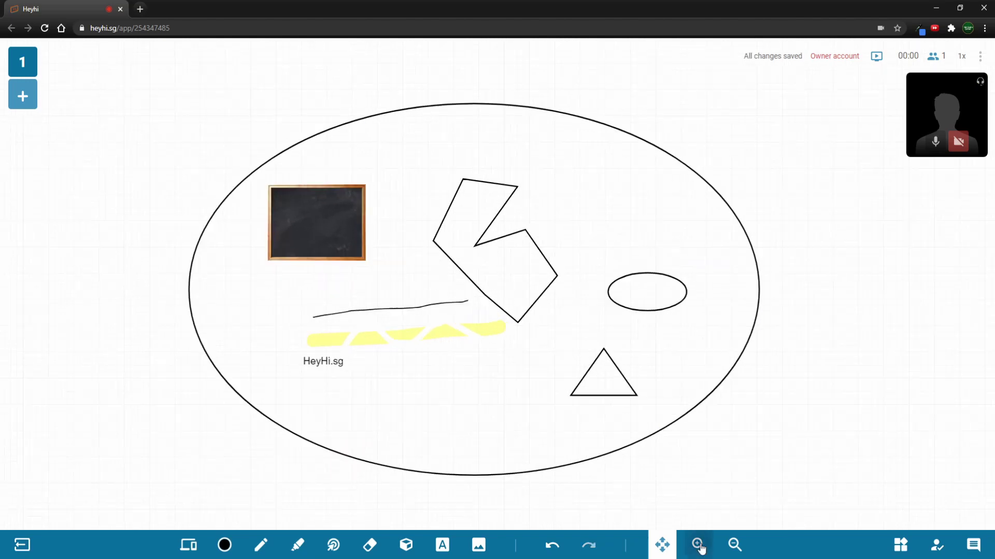
{"action": "left_click", "coordinate": [699, 545]}
{"action": "left_click", "coordinate": [699, 545]}
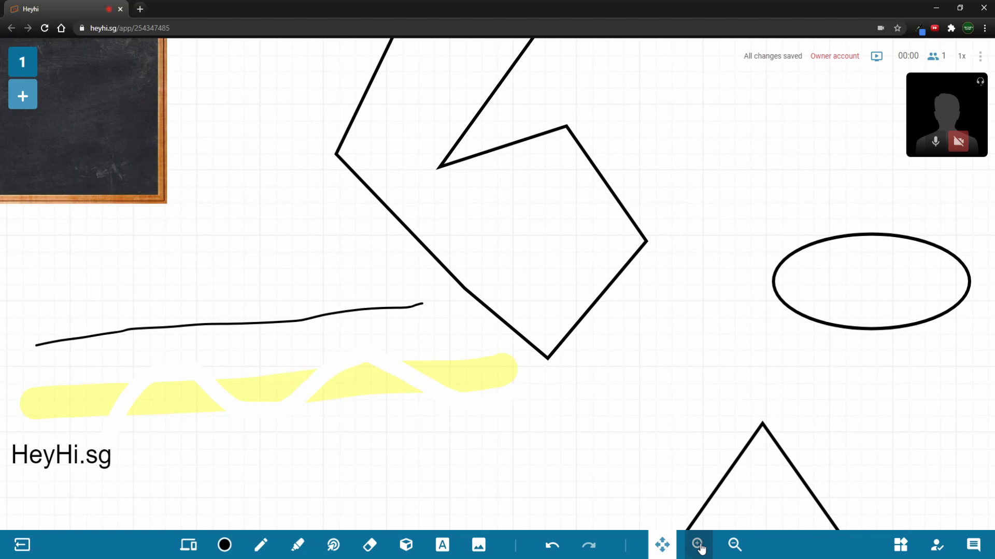
{"action": "left_click", "coordinate": [698, 545]}
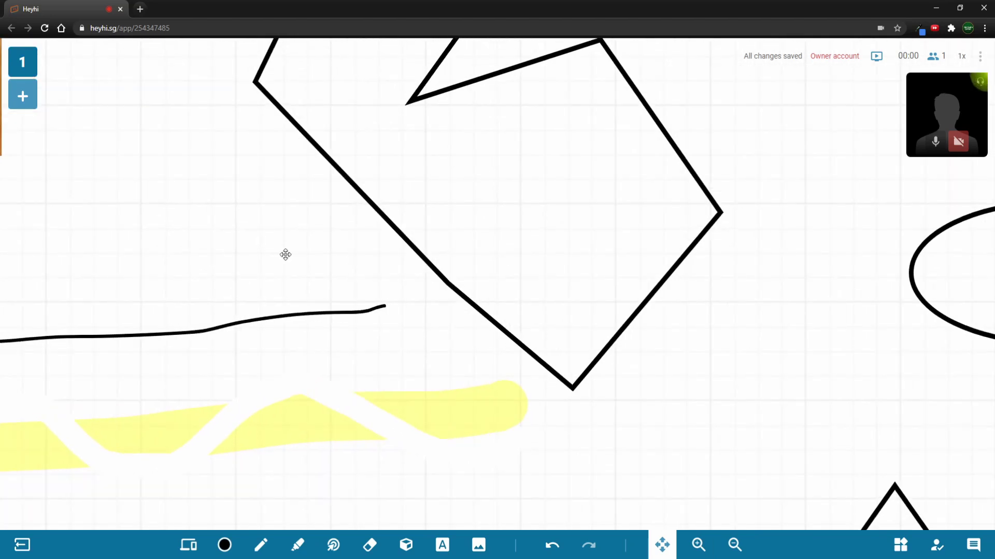
{"action": "mouse_move", "coordinate": [285, 254]}
{"action": "left_mouse_down"}
{"action": "mouse_move", "coordinate": [597, 357]}
{"action": "mouse_move", "coordinate": [759, 433]}
{"action": "left_mouse_up"}
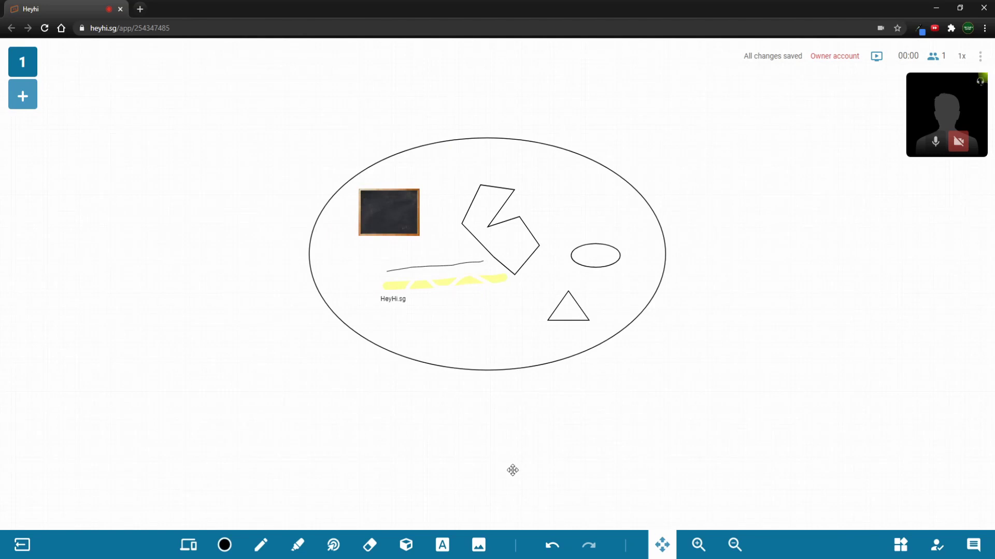
{"action": "left_click_drag", "start_coordinate": [513, 469], "coordinate": [533, 221]}
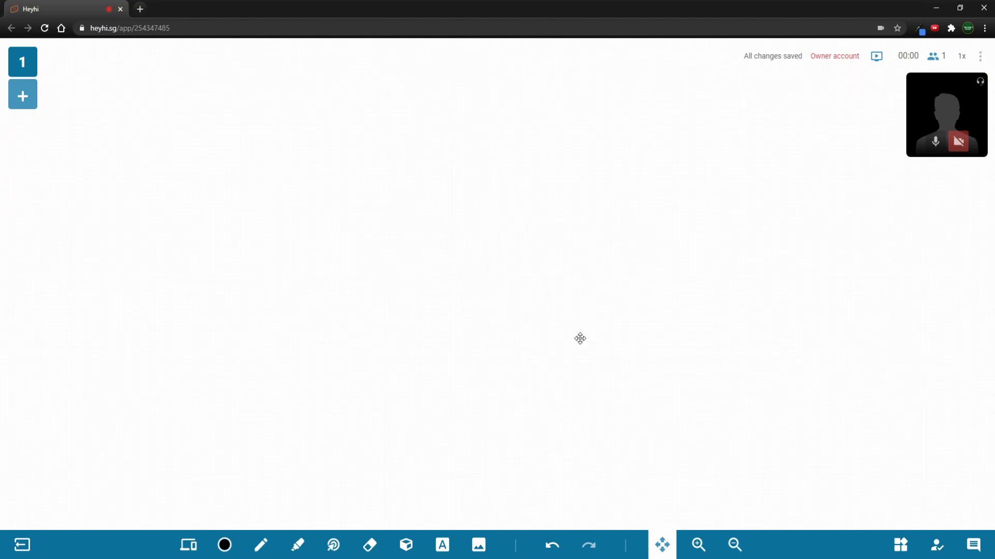
Zoom in on the board to bring the division worksheet into view.
{"action": "left_click", "coordinate": [699, 543]}
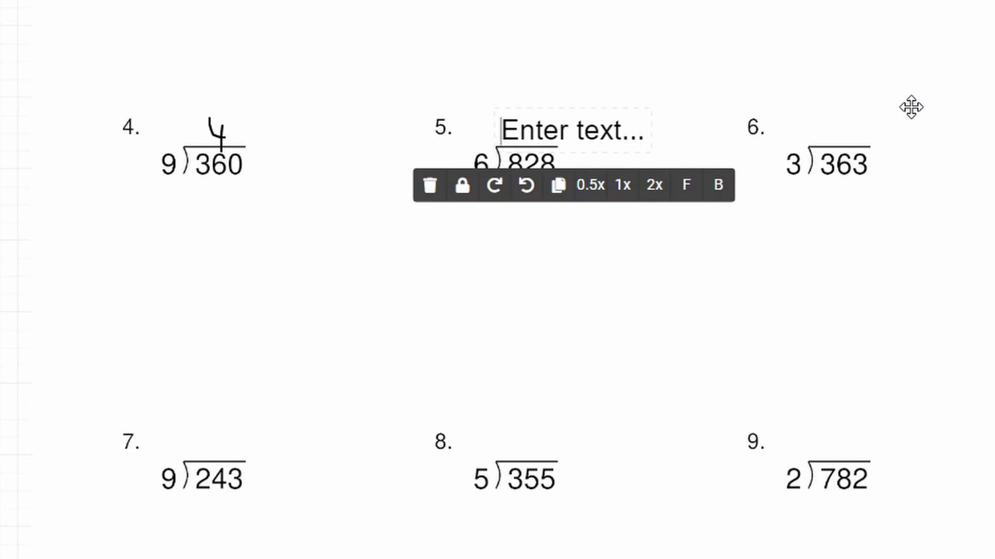
Type 1 in the text box above 6)828 in problem 5 and finish it.
{"action": "type", "text": "1"}
{"action": "left_click", "coordinate": [182, 298]}
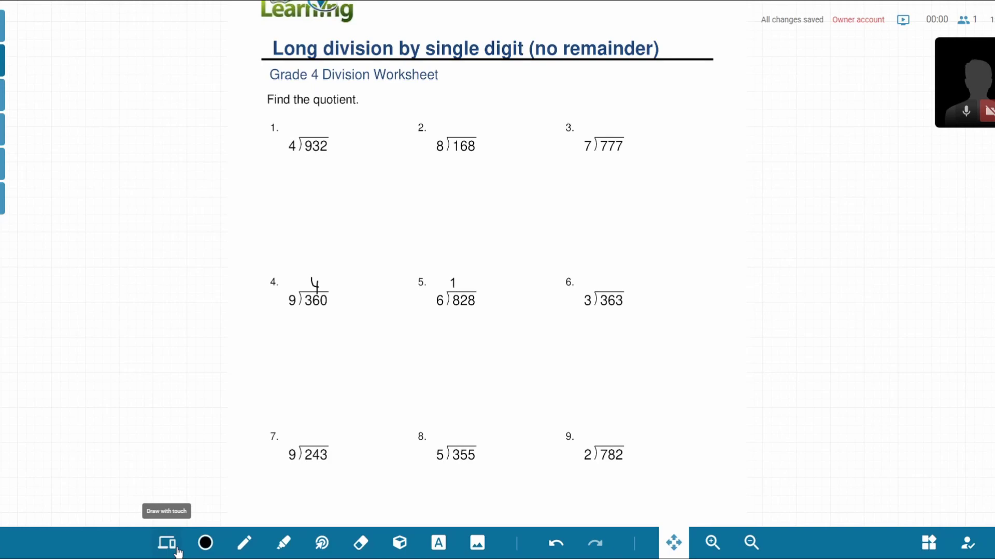
Start Draw with touch to show the QR code for pairing a phone.
{"action": "left_click", "coordinate": [177, 551]}
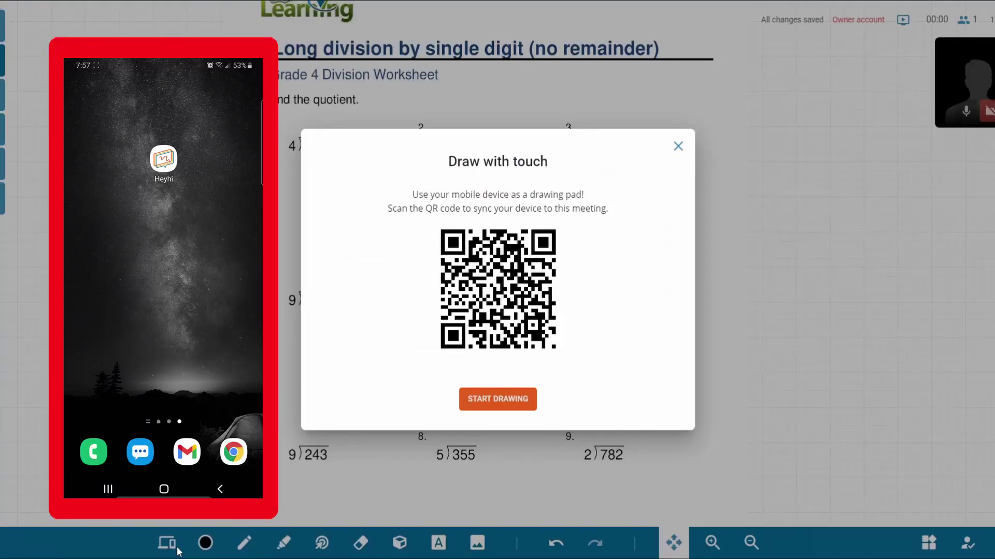